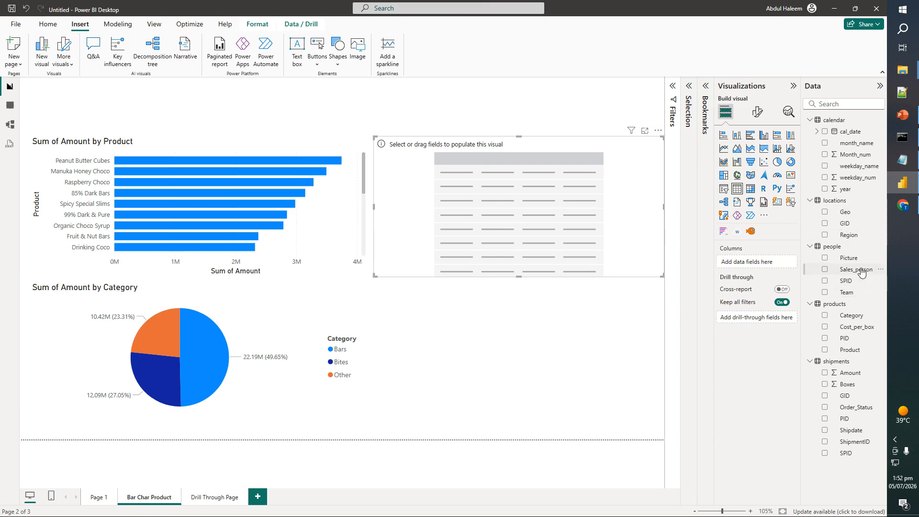
Step: Fill the empty table visual with the Sales_person and Picture fields from the people table
{"action": "left_click_drag", "start_coordinate": [862, 270], "coordinate": [461, 195]}
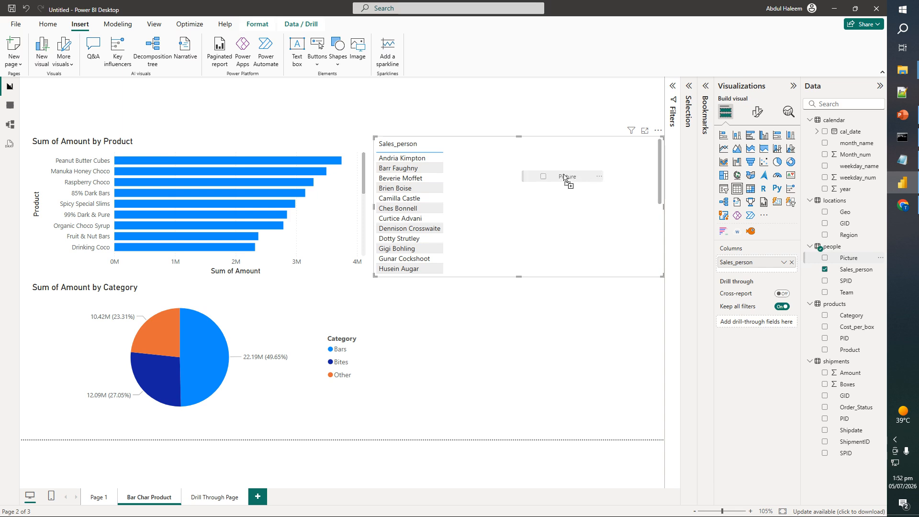
{"action": "left_click_drag", "start_coordinate": [542, 175], "coordinate": [542, 176]}
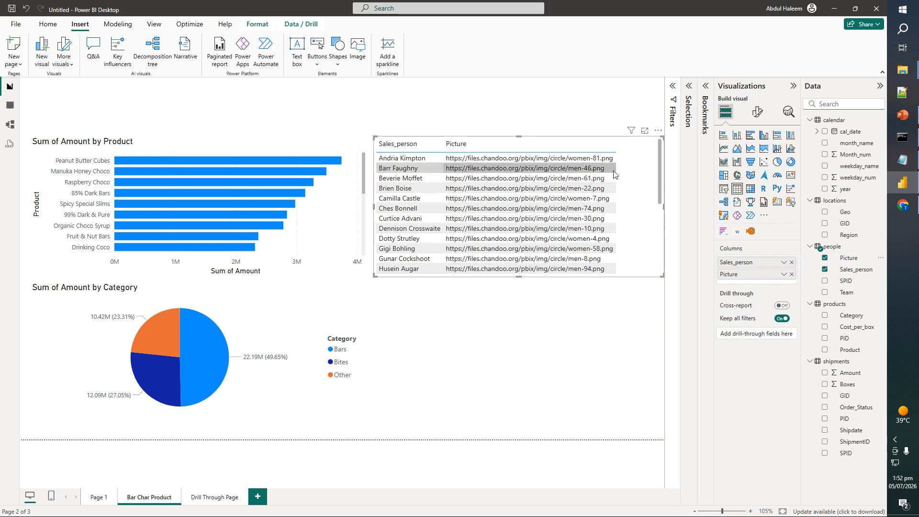
Step: Set the data category of the people table's Picture column to Image URL and return to the report
{"action": "left_click", "coordinate": [10, 107]}
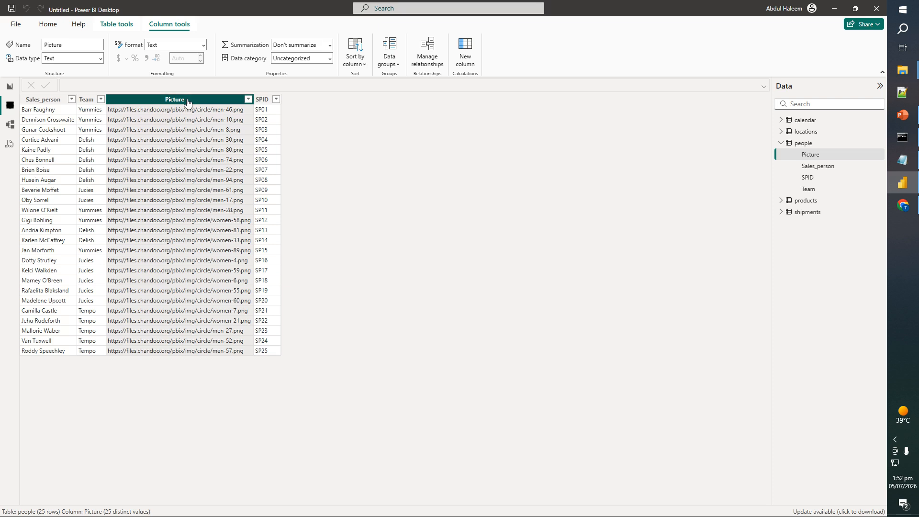
{"action": "left_click", "coordinate": [331, 59]}
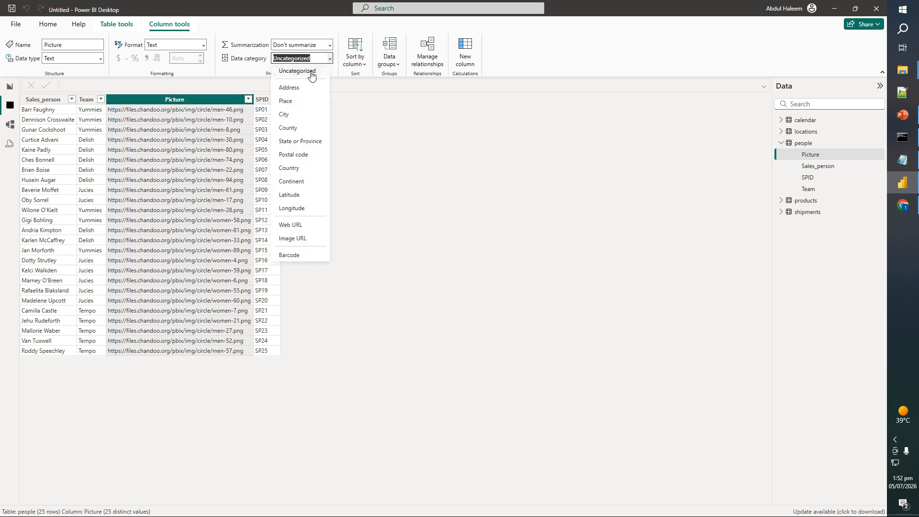
{"action": "left_click", "coordinate": [297, 242]}
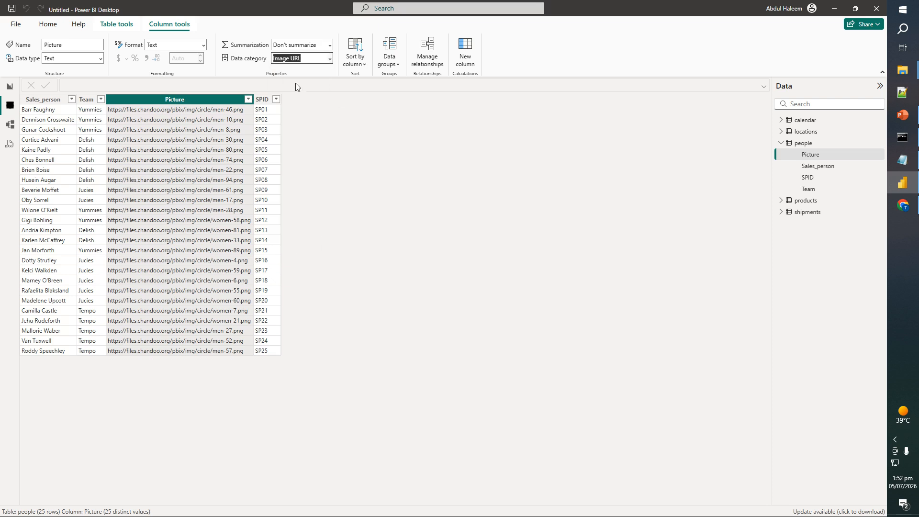
{"action": "left_click", "coordinate": [8, 87]}
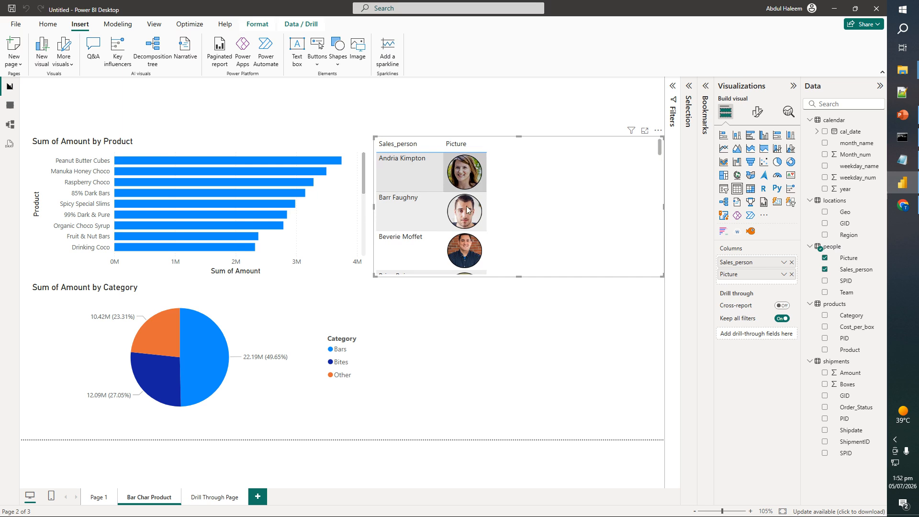
Step: Narrow the salesperson table visual to fit its two columns and lengthen it to fit four picture rows
{"action": "left_click_drag", "start_coordinate": [663, 207], "coordinate": [499, 218]}
{"action": "left_click_drag", "start_coordinate": [436, 276], "coordinate": [429, 312]}
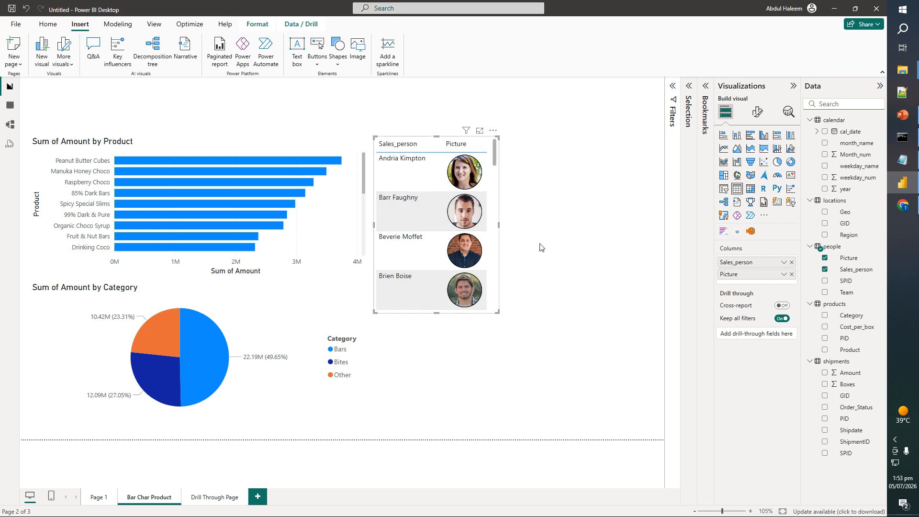
Step: On the Drill Through Page, add Sales_person as the table's first column and as a drill-through field
{"action": "left_click", "coordinate": [205, 499]}
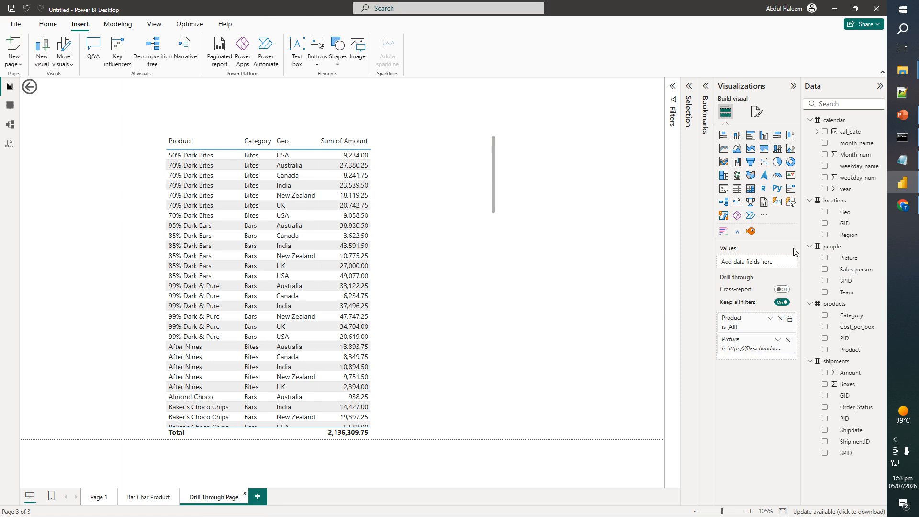
{"action": "left_click", "coordinate": [437, 212]}
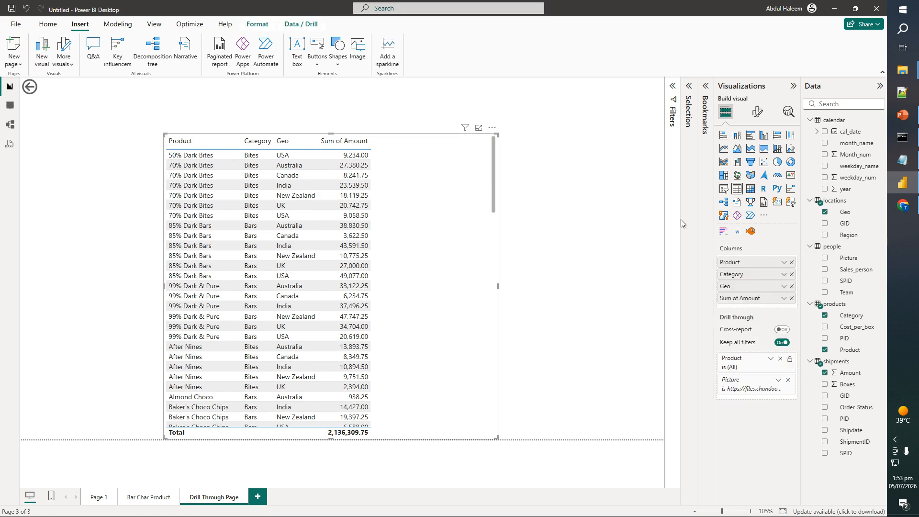
{"action": "left_click_drag", "start_coordinate": [856, 270], "coordinate": [763, 261]}
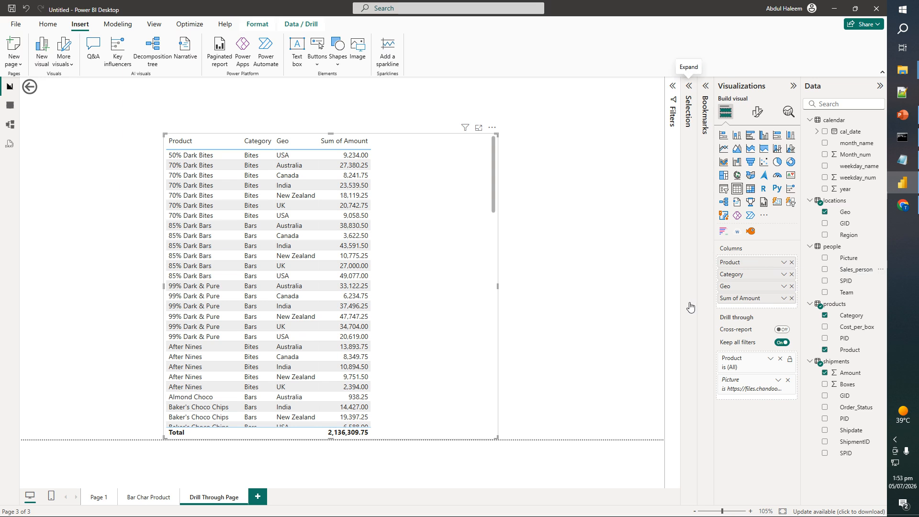
{"action": "left_click_drag", "start_coordinate": [859, 269], "coordinate": [769, 263]}
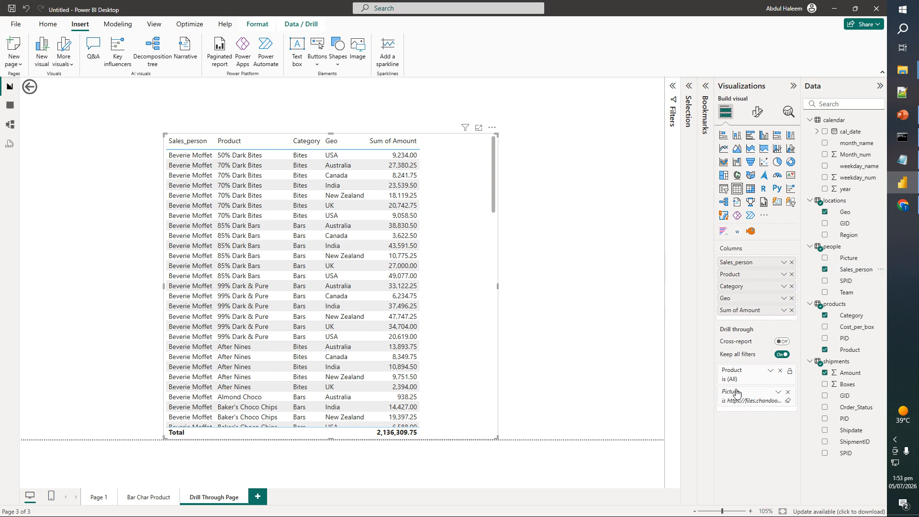
{"action": "left_click_drag", "start_coordinate": [858, 269], "coordinate": [764, 399]}
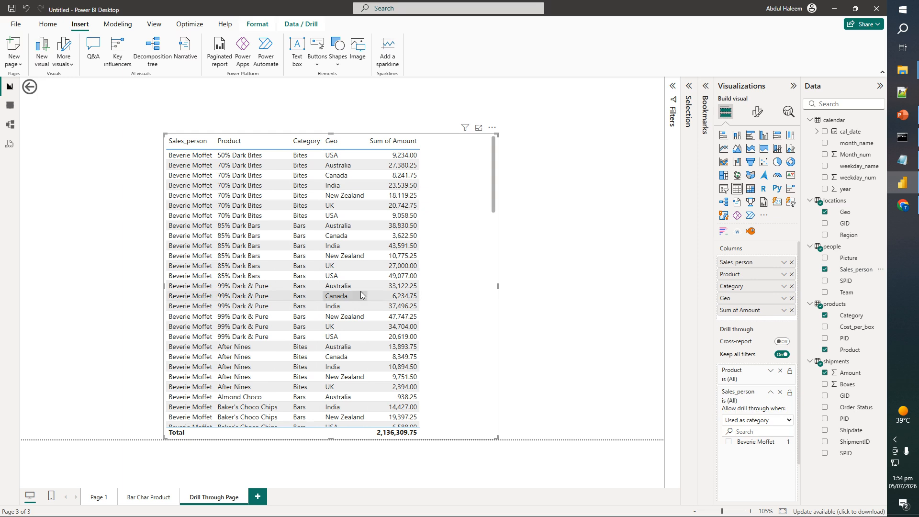
Step: Insert a blank button on the Bar Char Product page and place it in the empty area beside the salesperson table
{"action": "left_click", "coordinate": [143, 498]}
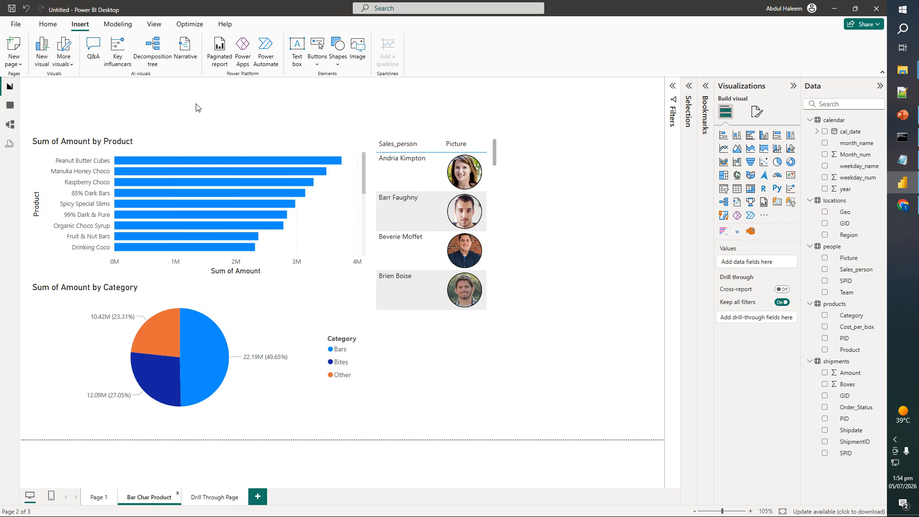
{"action": "left_click", "coordinate": [317, 64]}
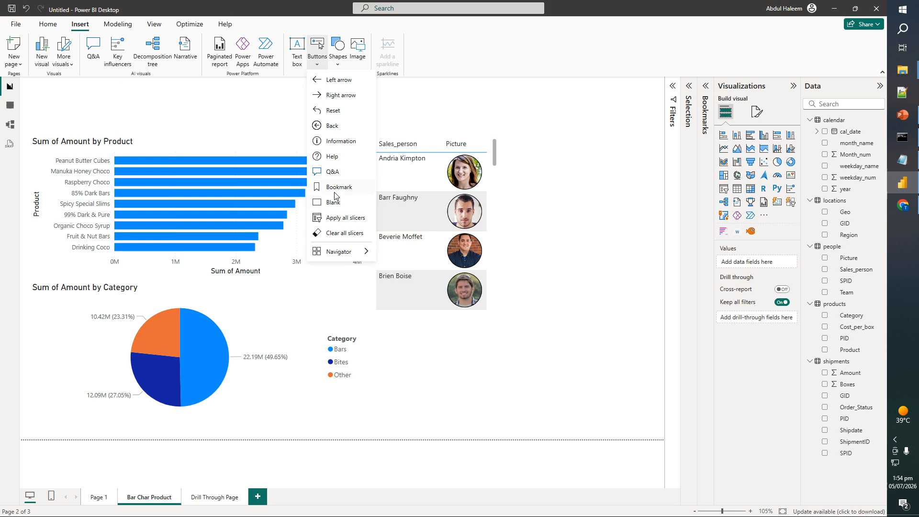
{"action": "left_click", "coordinate": [334, 203]}
{"action": "left_click_drag", "start_coordinate": [42, 87], "coordinate": [641, 239]}
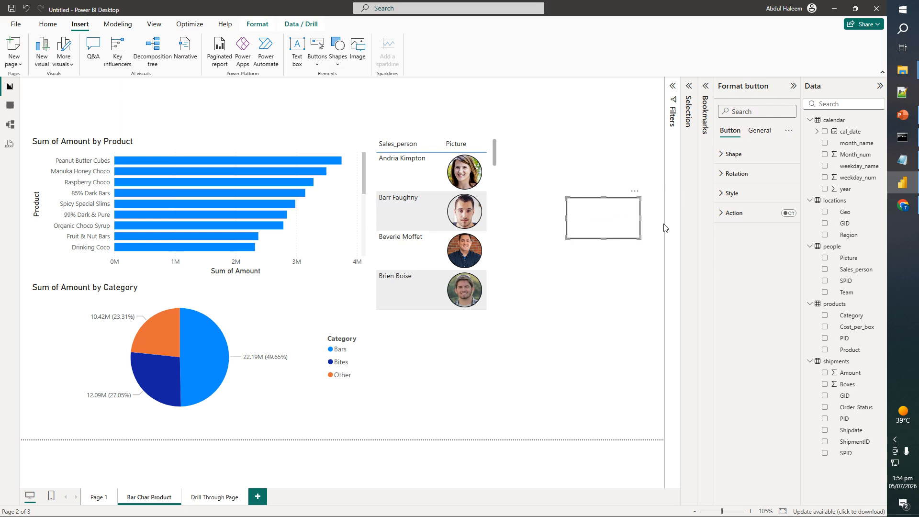
Step: Enable the button's text for the default state and set it to "Show more details"
{"action": "left_click", "coordinate": [725, 194]}
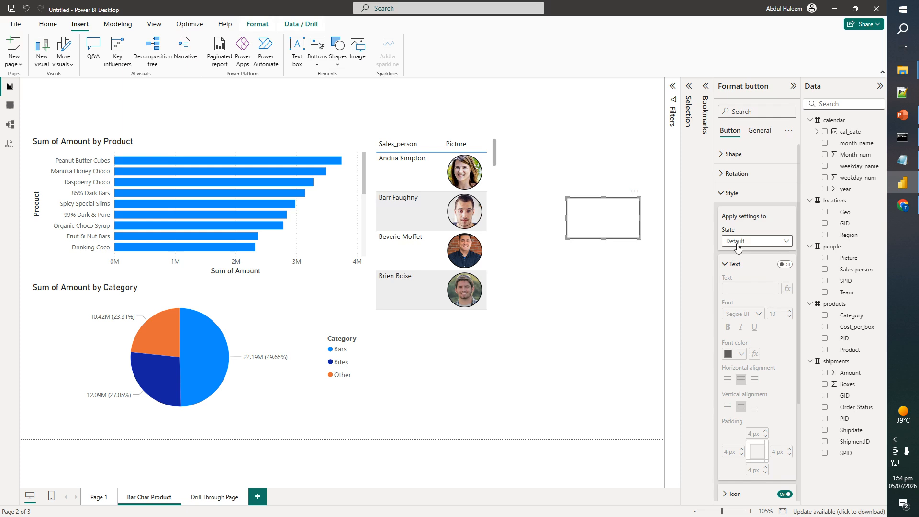
{"action": "left_click", "coordinate": [786, 267]}
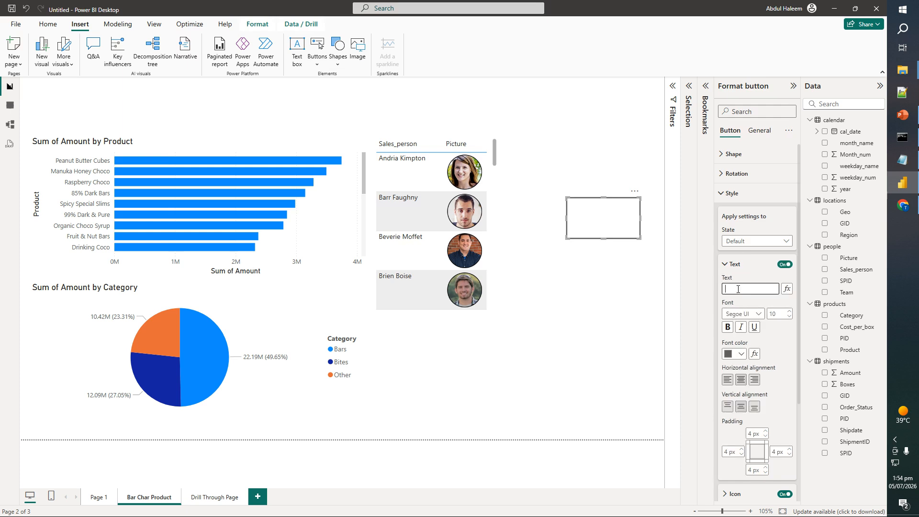
{"action": "type", "text": "Show "}
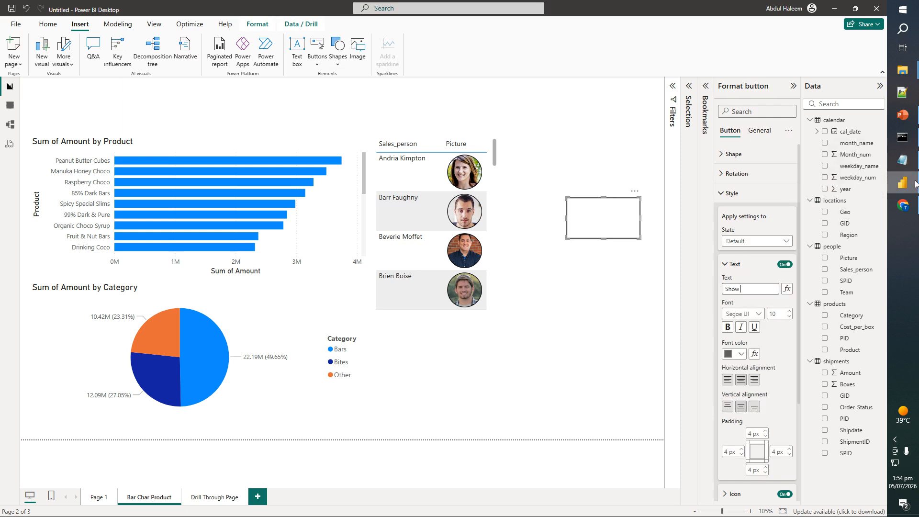
{"action": "type", "text": "more eetails"}
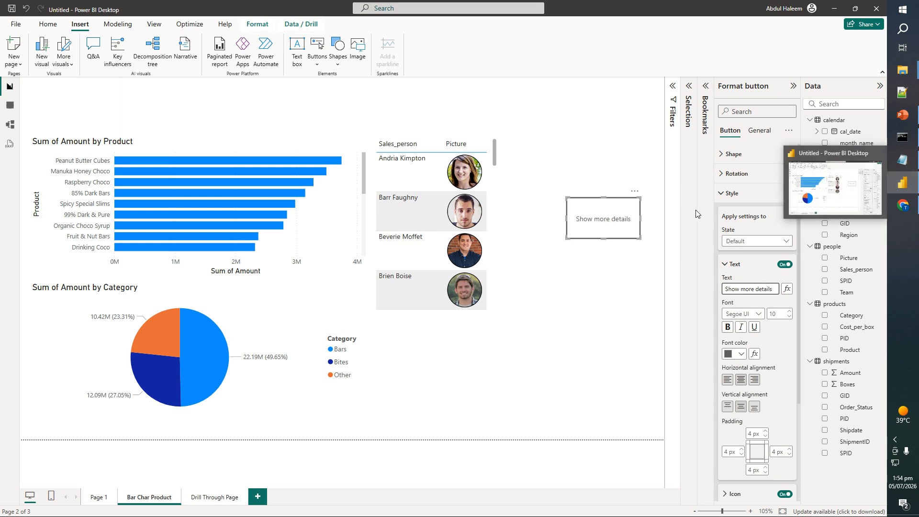
Step: Change the button's shape to Oval
{"action": "left_click", "coordinate": [732, 193]}
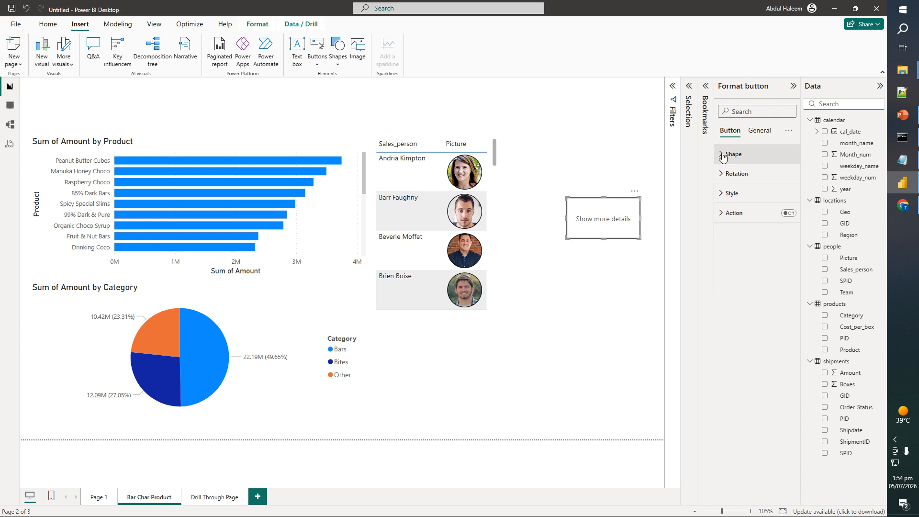
{"action": "left_click", "coordinate": [728, 154]}
{"action": "left_click", "coordinate": [753, 235]}
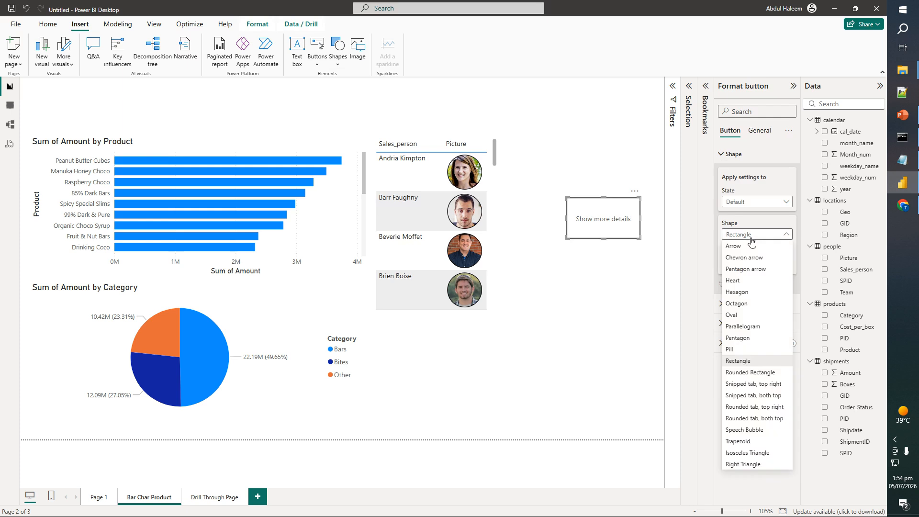
{"action": "left_click", "coordinate": [748, 321]}
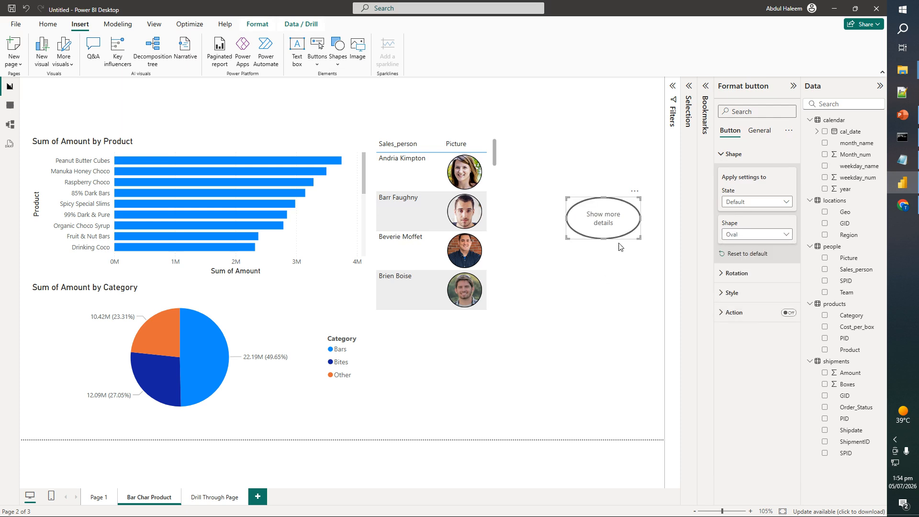
Step: Enable the button's action with type Drill through and the Drill Through Page as destination
{"action": "left_click", "coordinate": [721, 313]}
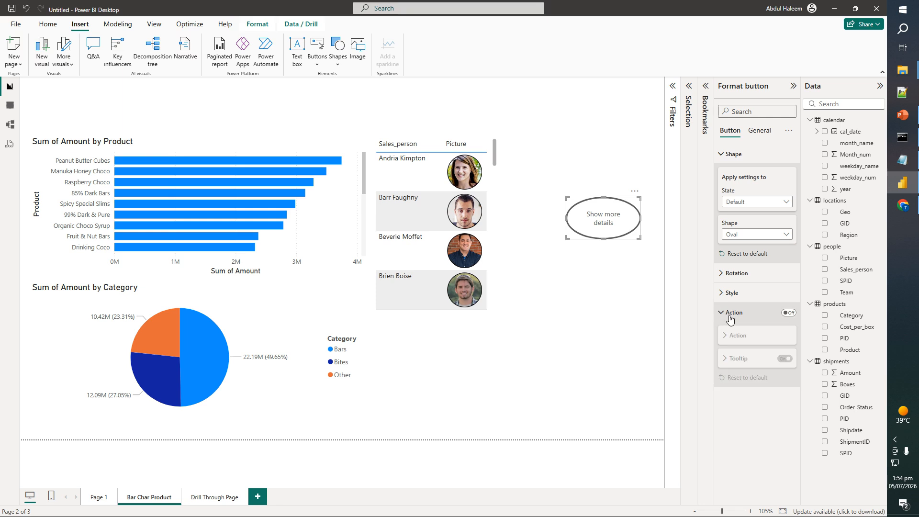
{"action": "left_click", "coordinate": [788, 314]}
{"action": "left_click", "coordinate": [749, 362]}
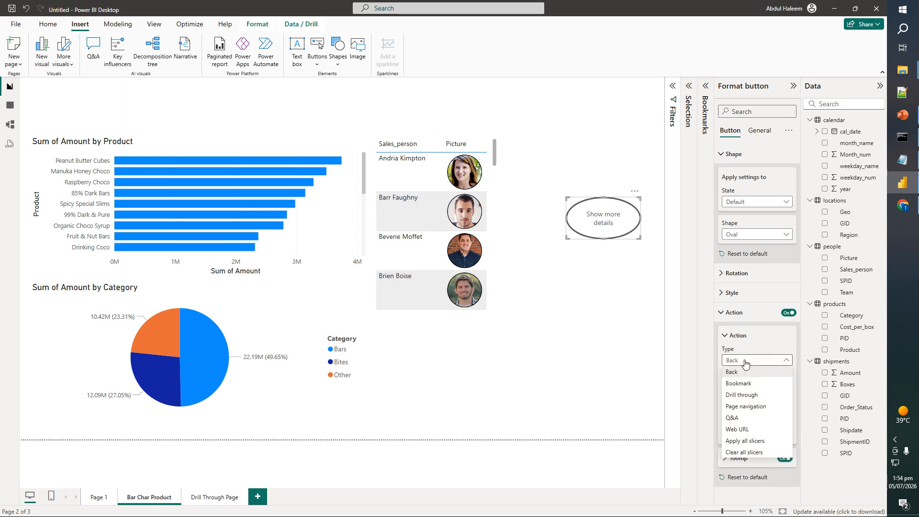
{"action": "left_click", "coordinate": [750, 395]}
{"action": "left_click", "coordinate": [755, 411]}
{"action": "left_click", "coordinate": [750, 433]}
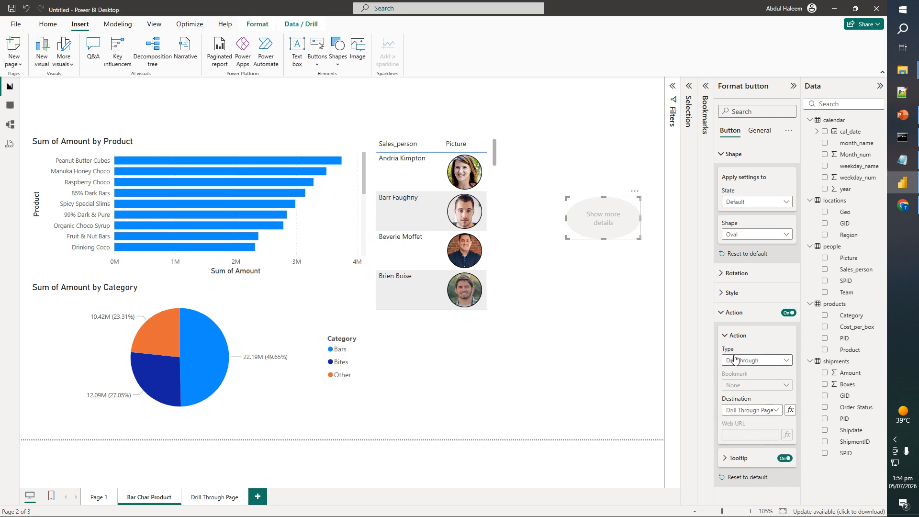
Step: Move the "Show more details" button closer to the salesperson table
{"action": "left_click", "coordinate": [611, 266]}
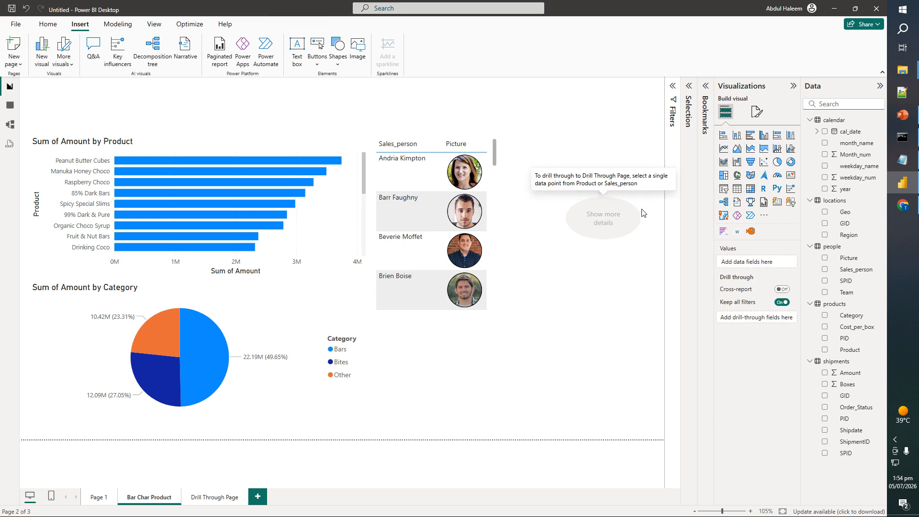
{"action": "left_click", "coordinate": [575, 224]}
{"action": "left_click_drag", "start_coordinate": [575, 224], "coordinate": [513, 219]}
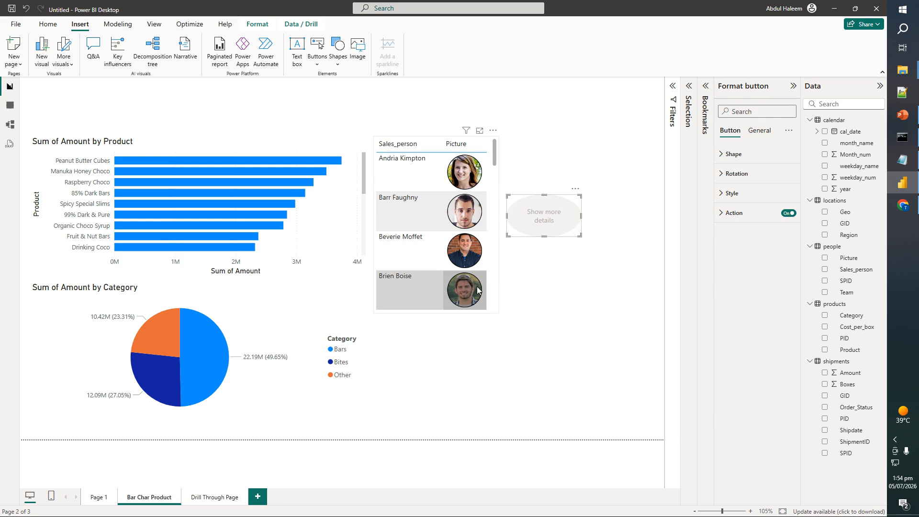
Step: Test the button by drilling through from the second salesperson's row, and return to the Bar Char Product page
{"action": "left_click", "coordinate": [408, 211]}
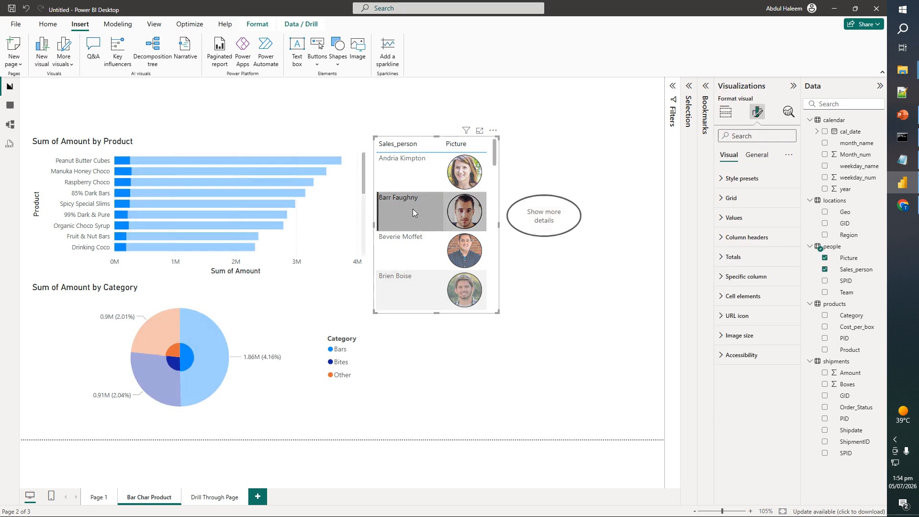
{"action": "left_click", "coordinate": [547, 219], "text": "ctrl"}
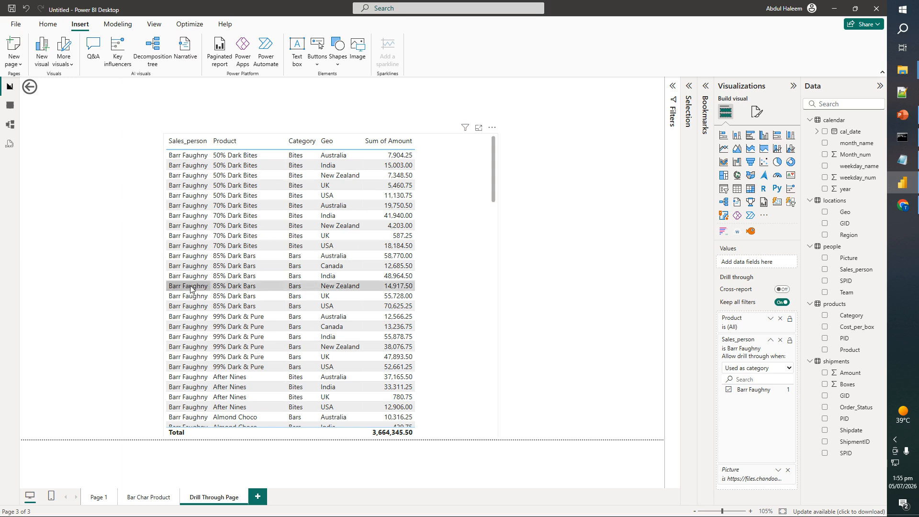
{"action": "left_click", "coordinate": [147, 499]}
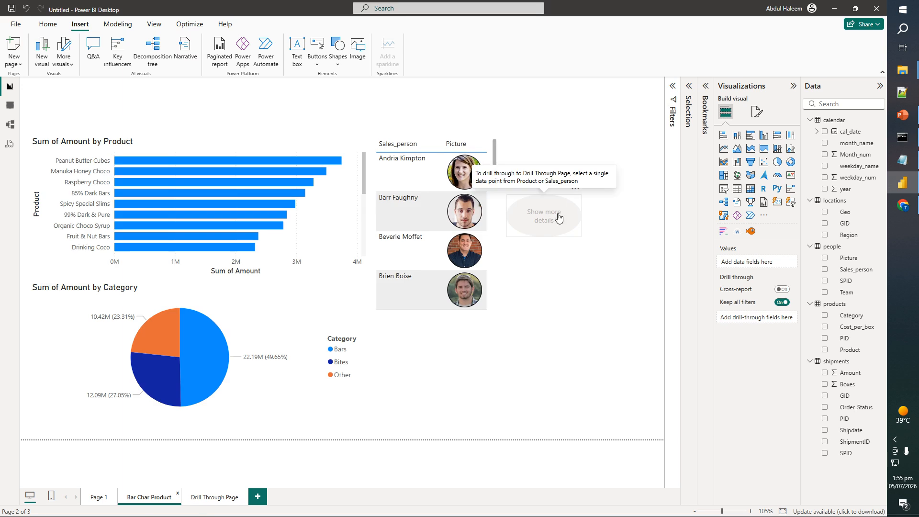
{"action": "left_click", "coordinate": [448, 223]}
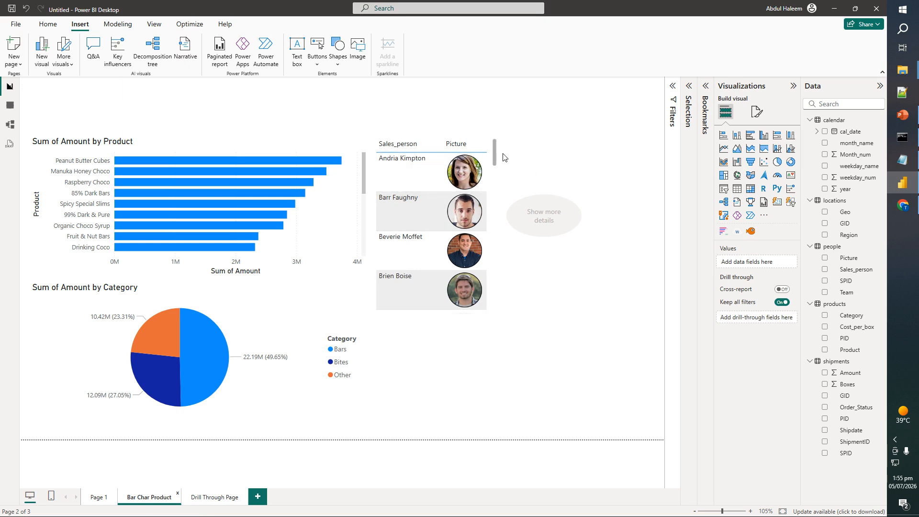
Step: Review the data category options of the people table's Picture column and return to the report page
{"action": "left_click", "coordinate": [10, 105]}
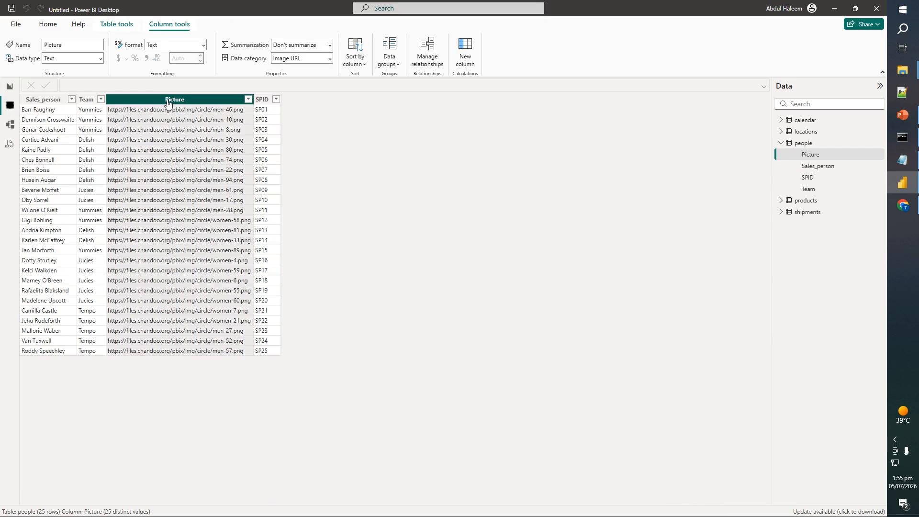
{"action": "left_click", "coordinate": [330, 59]}
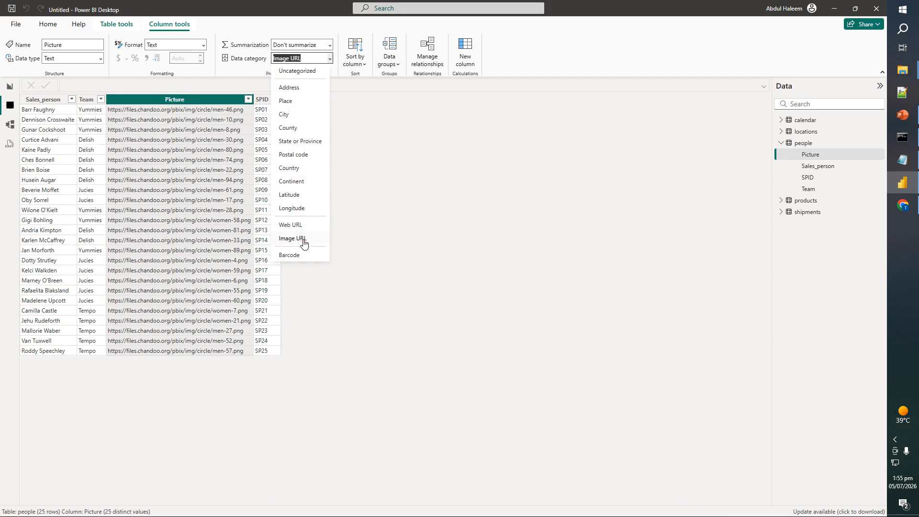
{"action": "left_click", "coordinate": [372, 195]}
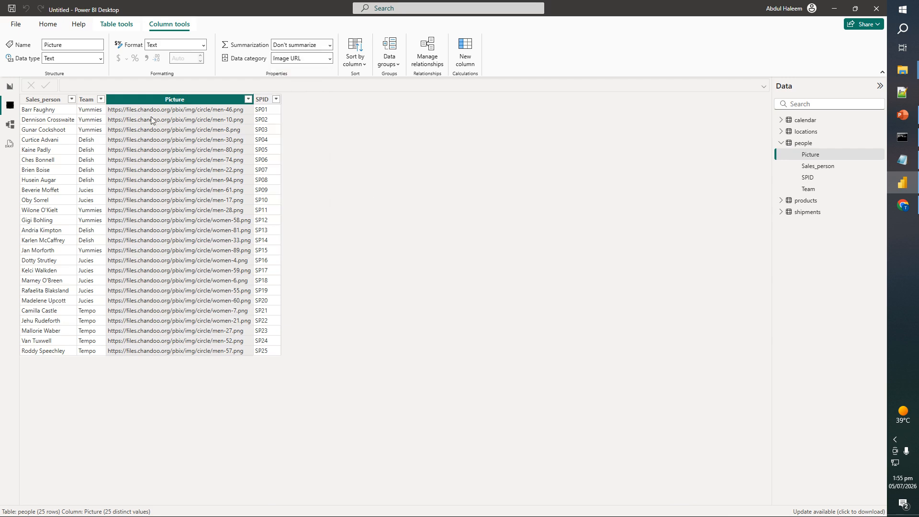
{"action": "left_click", "coordinate": [7, 87]}
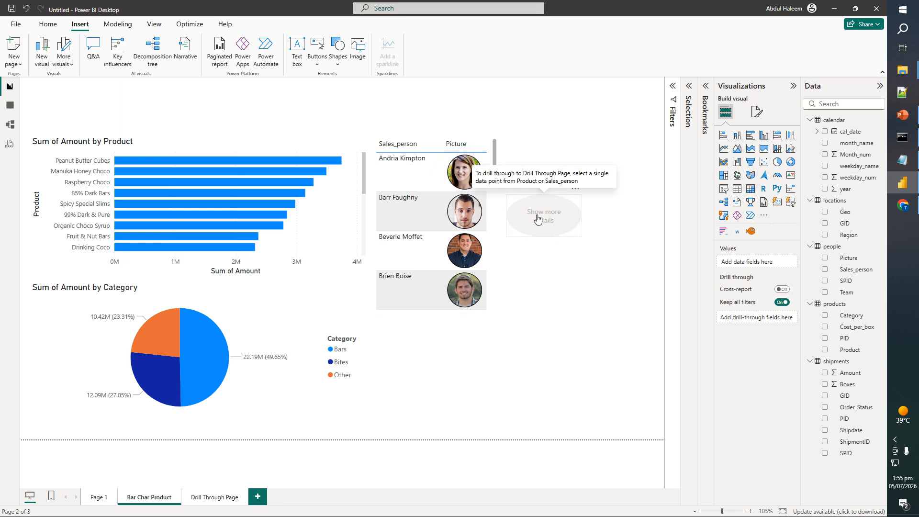